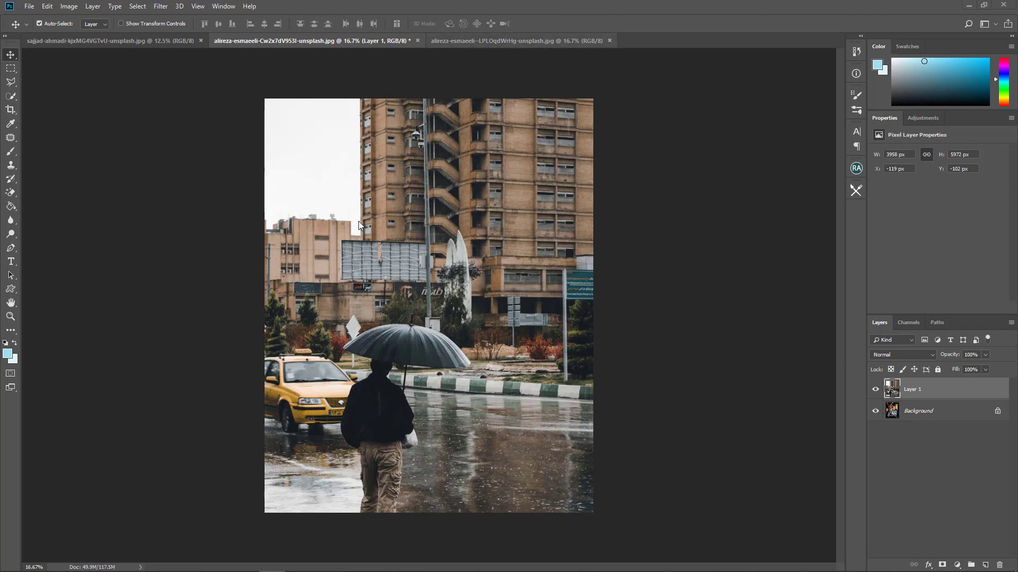
- Glance at the portrait document, then shift Layer 1 about 252 px right on the composite
{"action": "key", "text": "ctrl+Tab"}
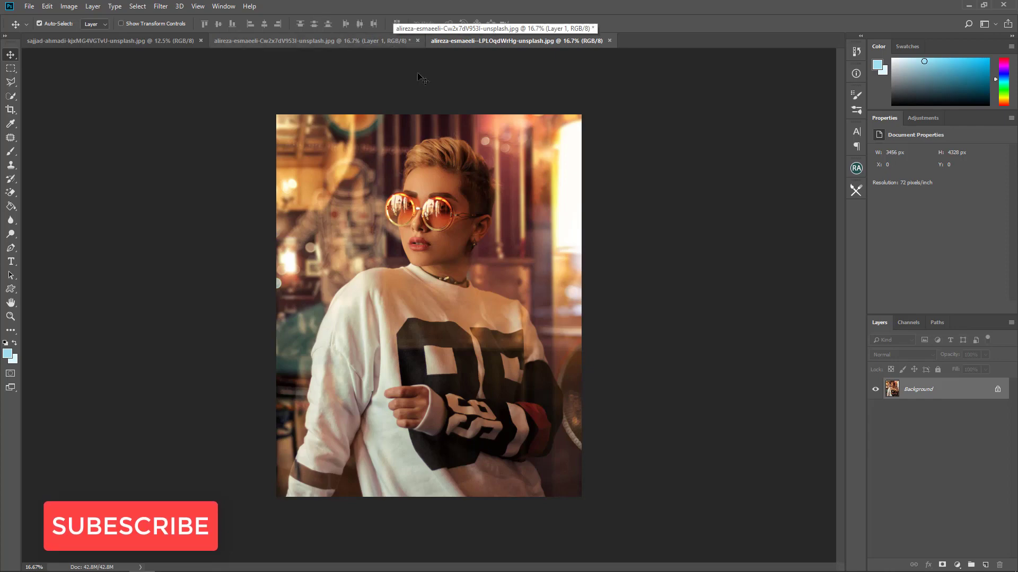
{"action": "left_click", "coordinate": [366, 41]}
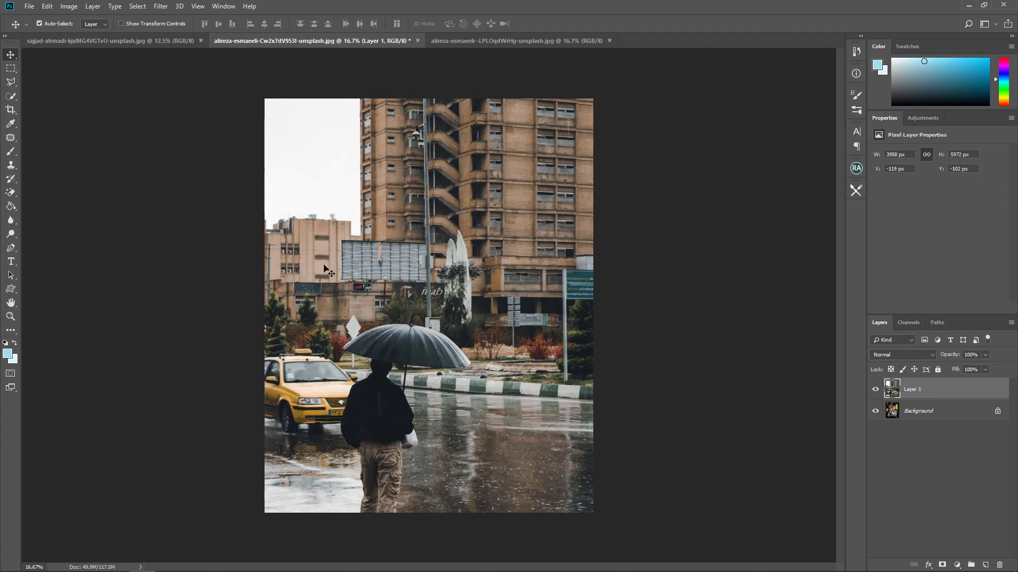
{"action": "mouse_move", "coordinate": [400, 276]}
{"action": "left_mouse_down"}
{"action": "mouse_move", "coordinate": [423, 276]}
{"action": "mouse_move", "coordinate": [409, 275]}
{"action": "left_mouse_up"}
- Apply a Gaussian Blur with a radius of about 23.5 pixels to the street layer
{"action": "left_click", "coordinate": [161, 6]}
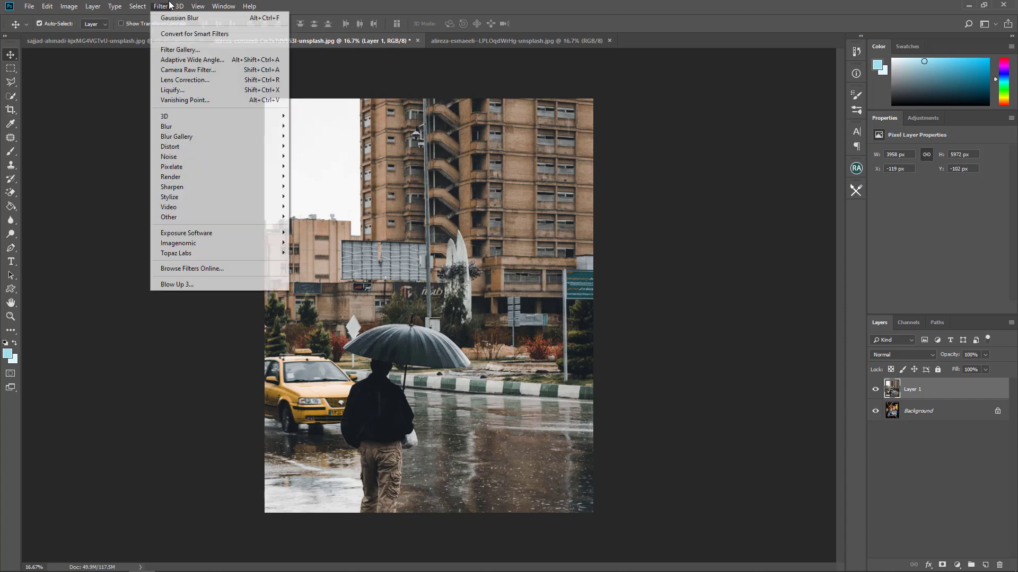
{"action": "mouse_move", "coordinate": [166, 126]}
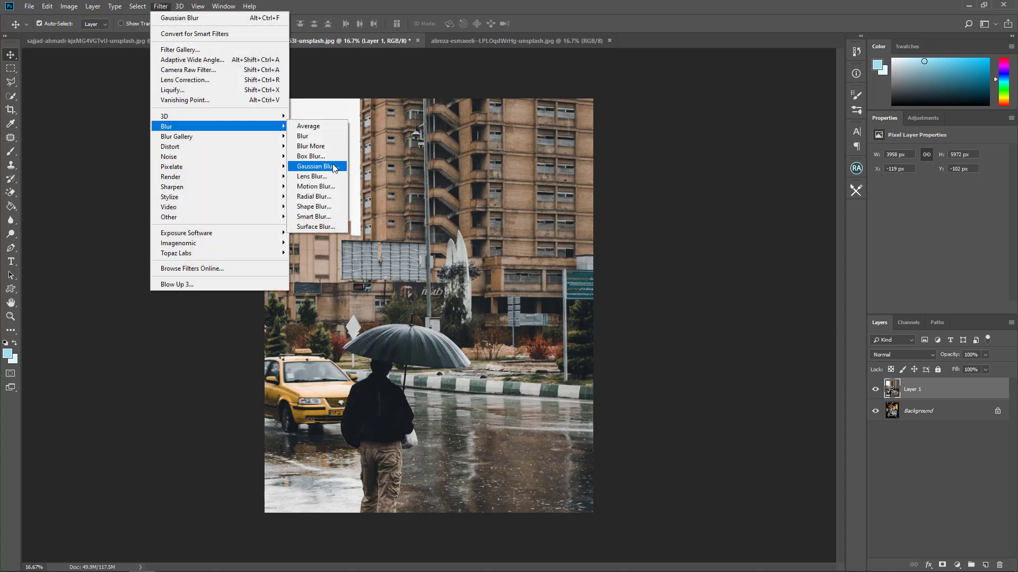
{"action": "left_click", "coordinate": [332, 164]}
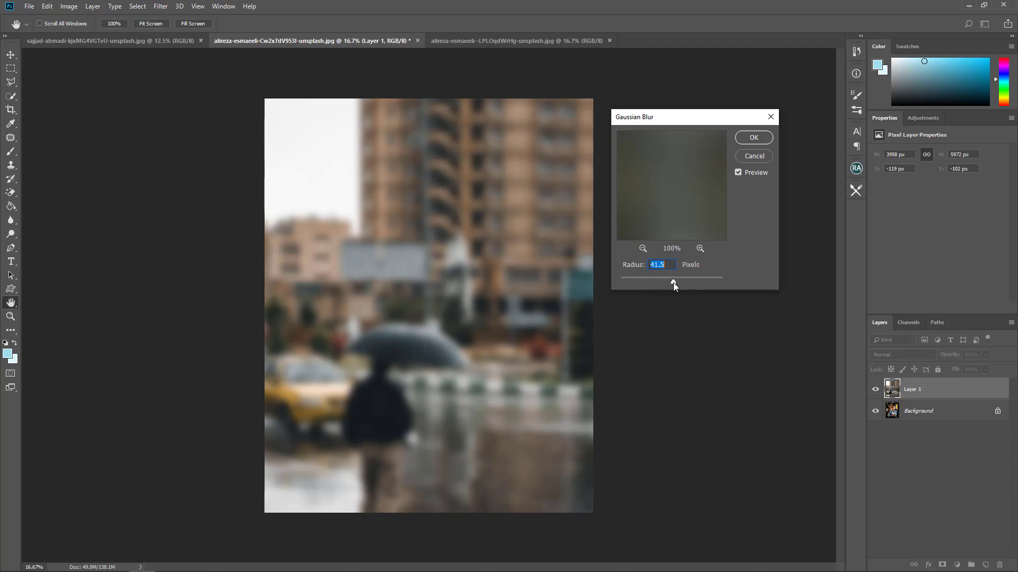
{"action": "left_click_drag", "start_coordinate": [673, 282], "coordinate": [659, 281]}
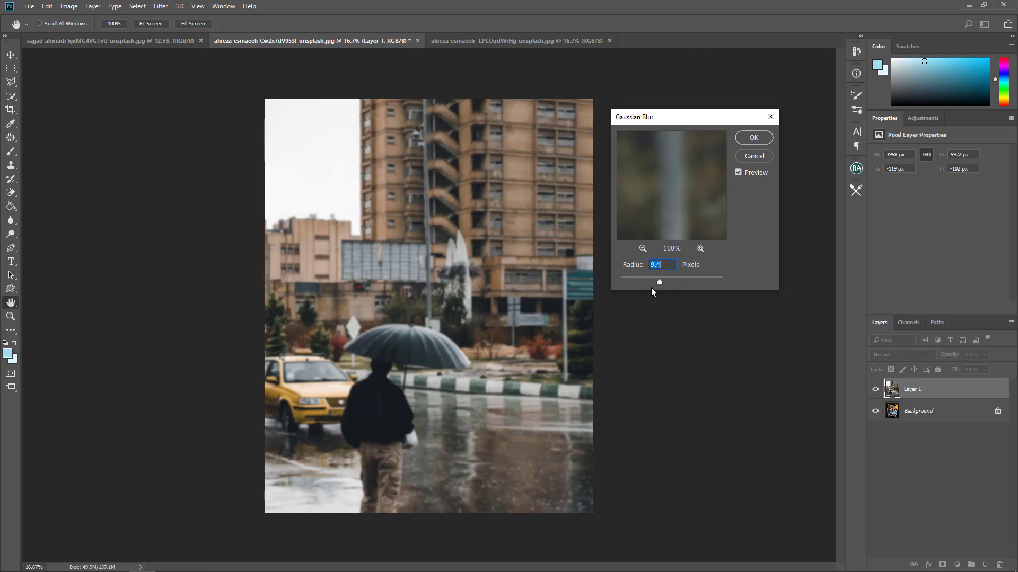
{"action": "left_click_drag", "start_coordinate": [653, 280], "coordinate": [653, 278]}
{"action": "left_click_drag", "start_coordinate": [644, 278], "coordinate": [644, 280]}
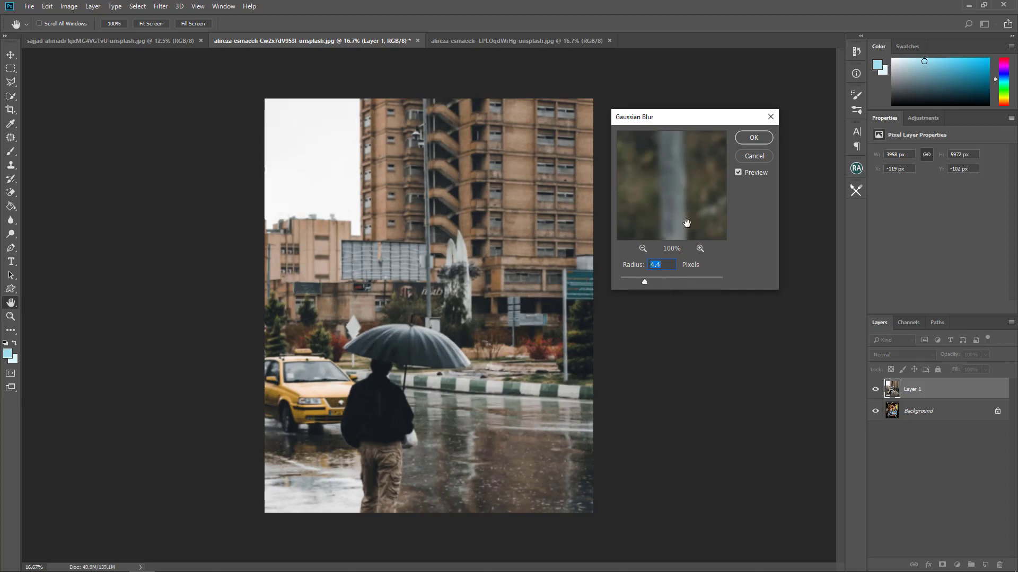
{"action": "left_click_drag", "start_coordinate": [676, 279], "coordinate": [667, 281]}
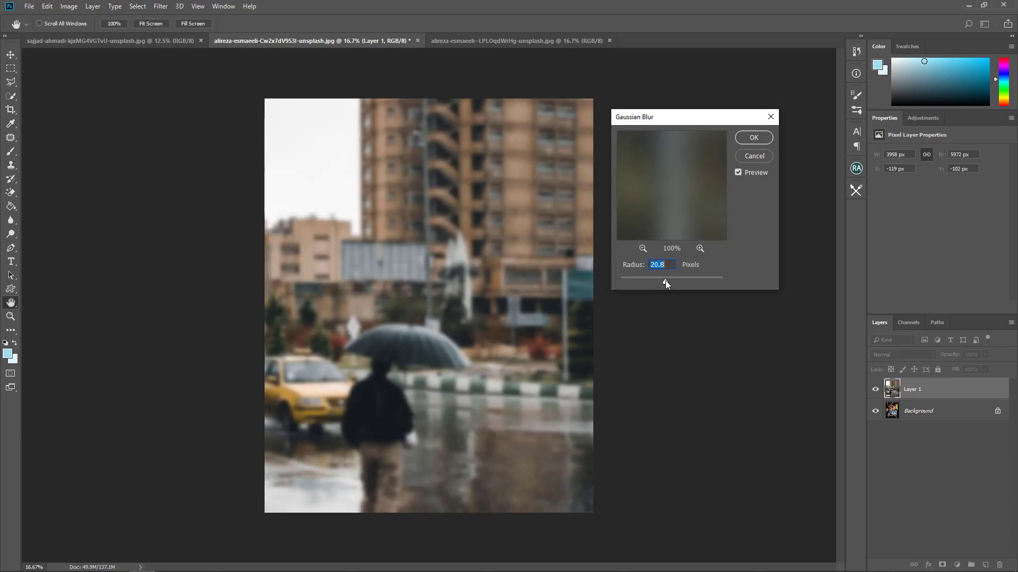
{"action": "left_click_drag", "start_coordinate": [666, 281], "coordinate": [666, 281]}
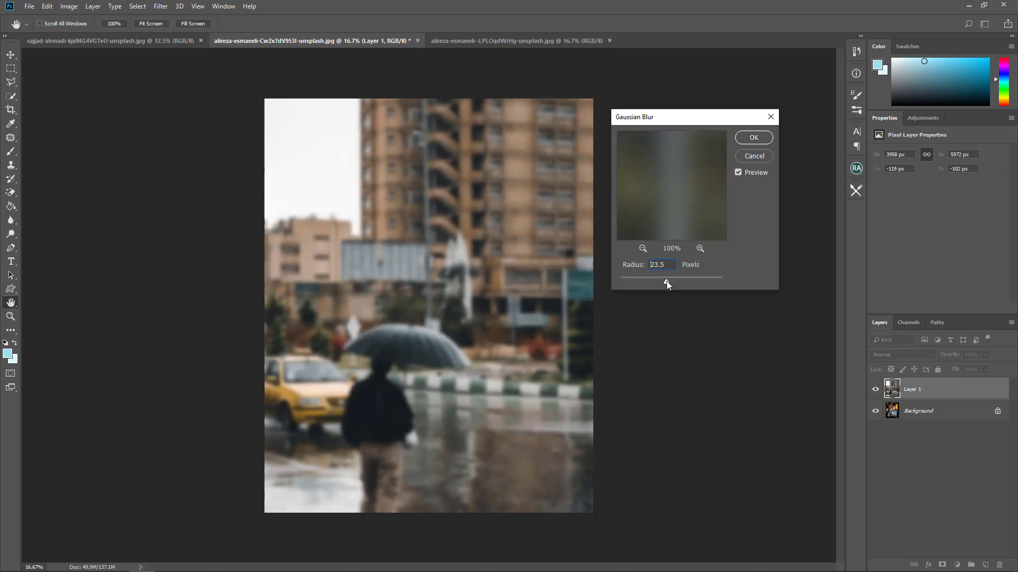
{"action": "left_click", "coordinate": [753, 136]}
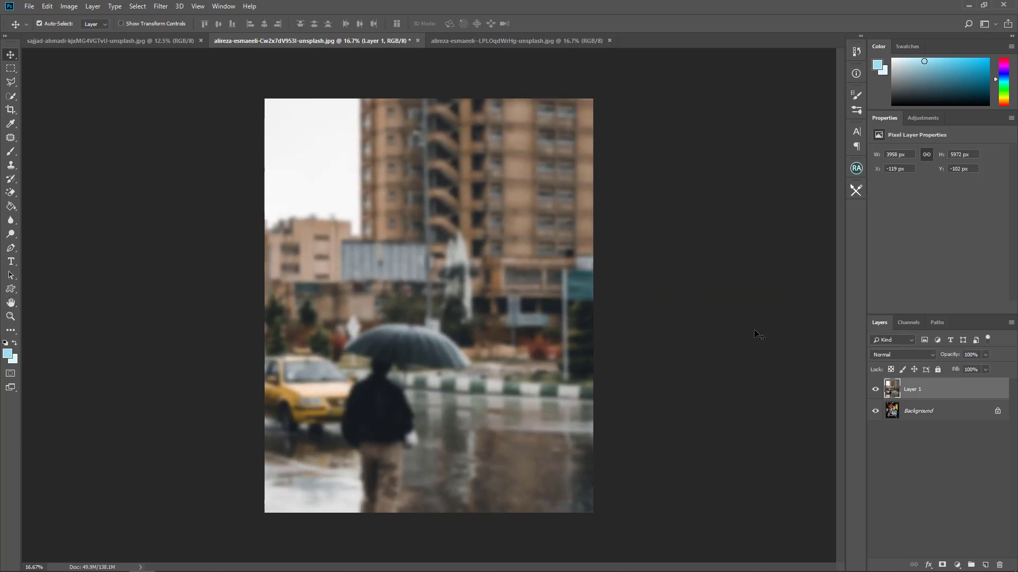
- Set Layer 1's blend mode to Screen, then check the portrait tab and return
{"action": "left_click", "coordinate": [895, 355]}
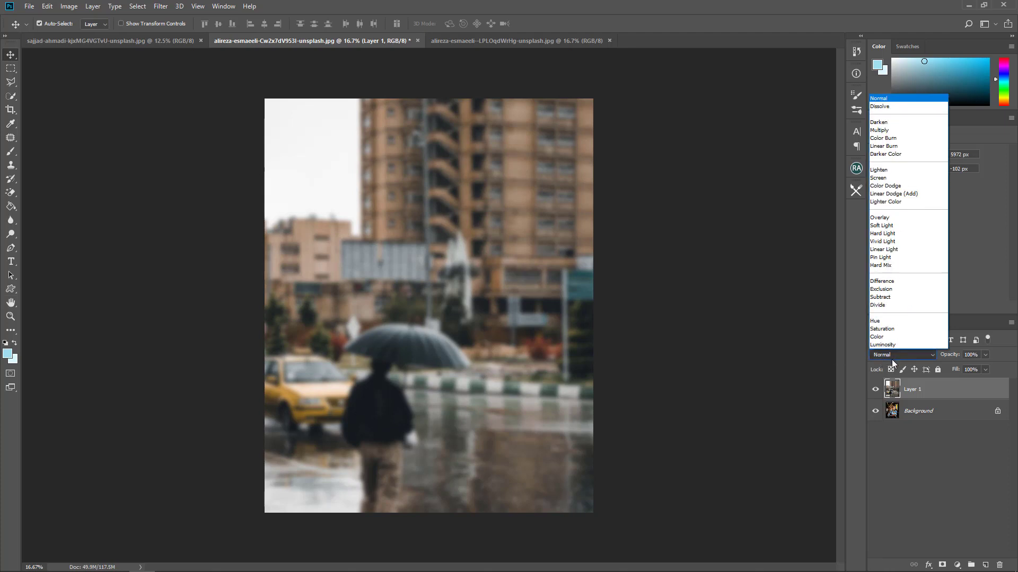
{"action": "left_click", "coordinate": [885, 178]}
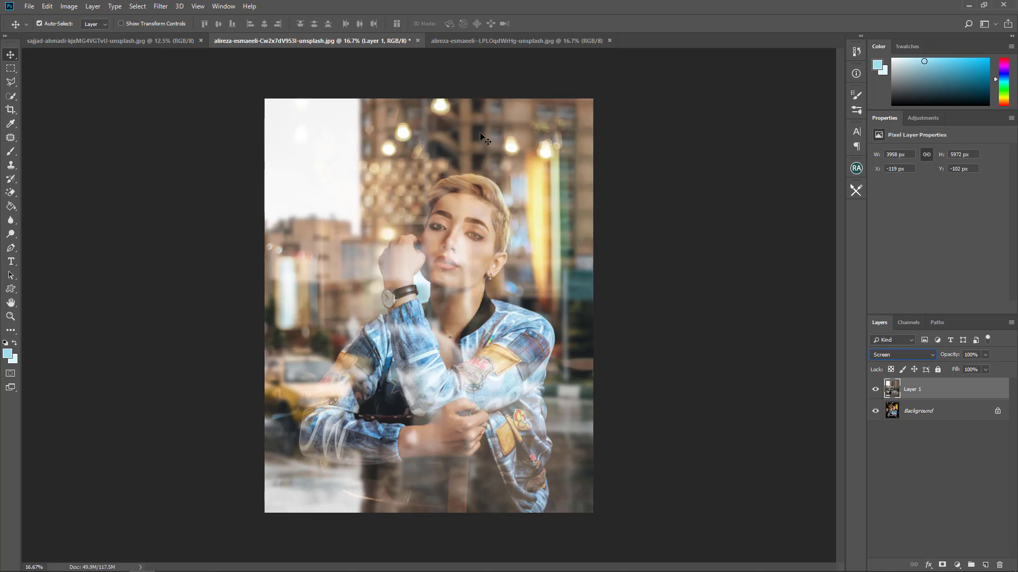
{"action": "left_click", "coordinate": [461, 41]}
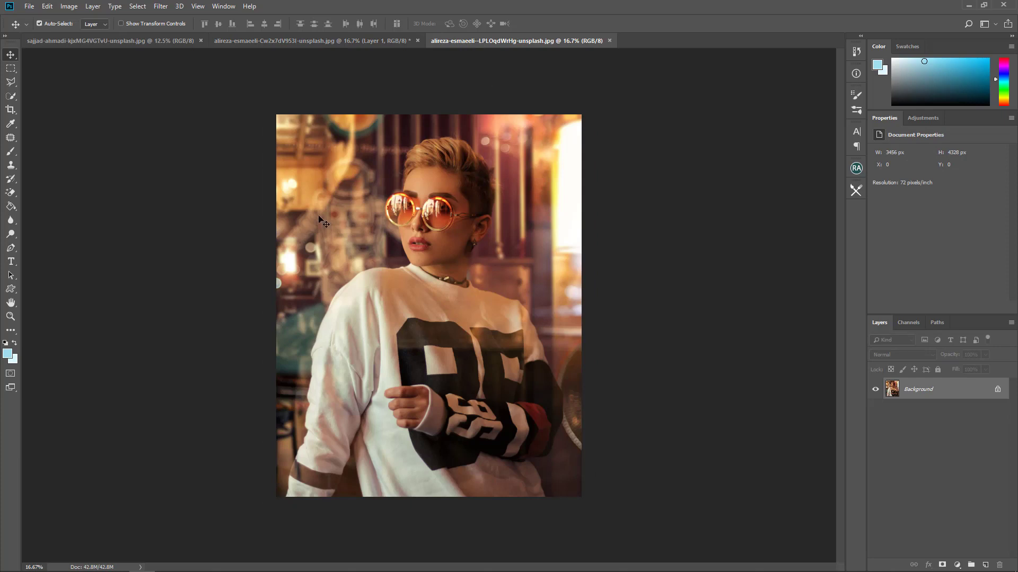
{"action": "left_click", "coordinate": [358, 43]}
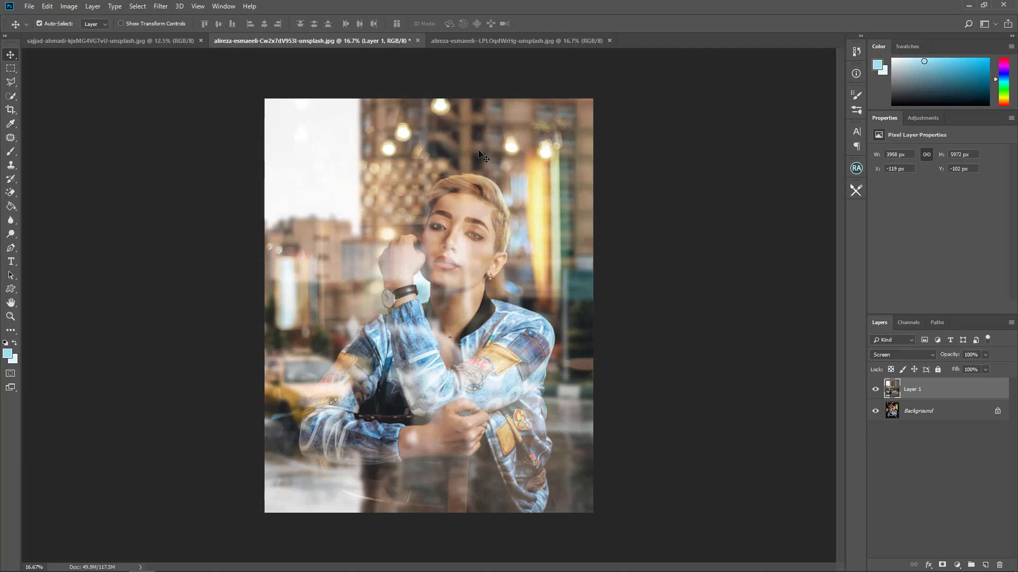
- Add a Levels adjustment layer clipped to the street layer with Ctrl+Alt+G
{"action": "left_click", "coordinate": [962, 563]}
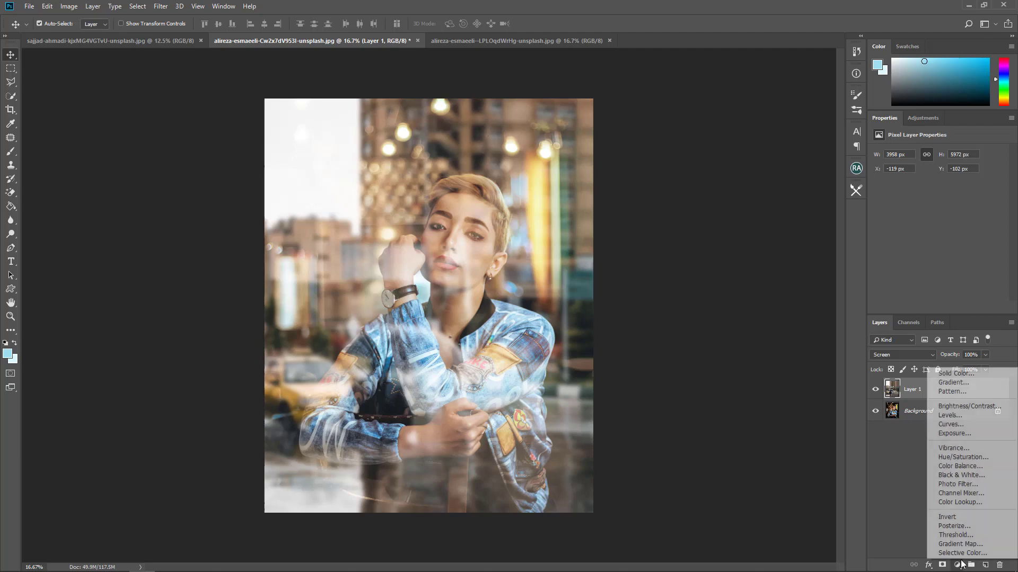
{"action": "left_click", "coordinate": [957, 417]}
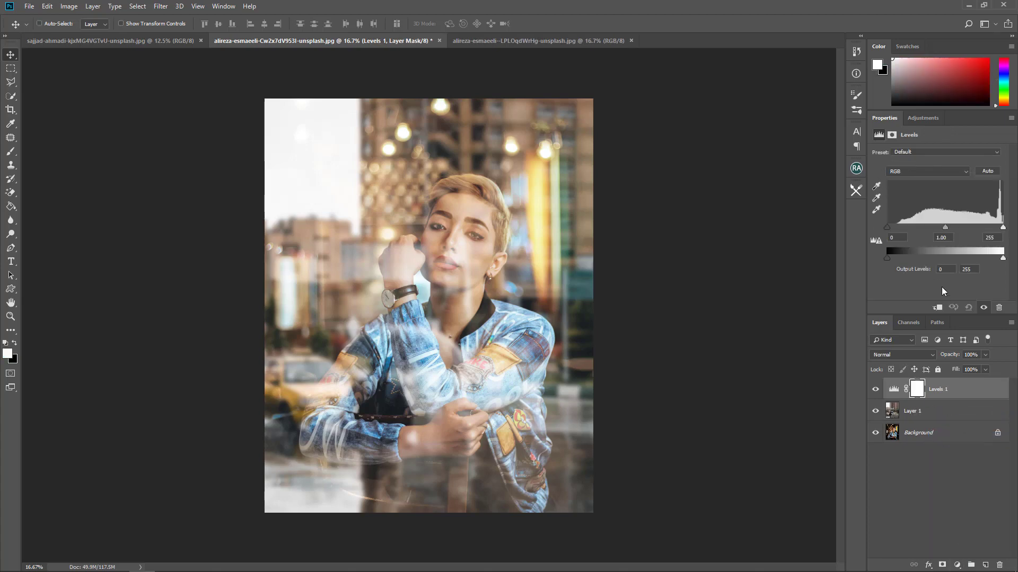
{"action": "key", "text": "ctrl+alt+g"}
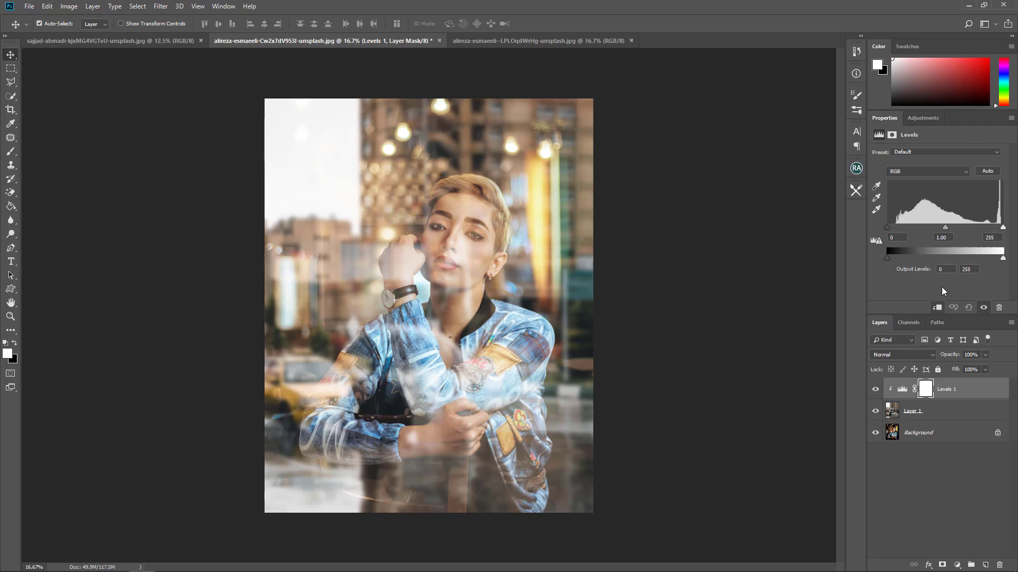
{"action": "left_click", "coordinate": [876, 412]}
- Set the Levels midtone to 0.43 and the output white to 204
{"action": "mouse_move", "coordinate": [946, 227]}
{"action": "left_mouse_down"}
{"action": "mouse_move", "coordinate": [931, 227]}
{"action": "mouse_move", "coordinate": [966, 247]}
{"action": "left_mouse_up"}
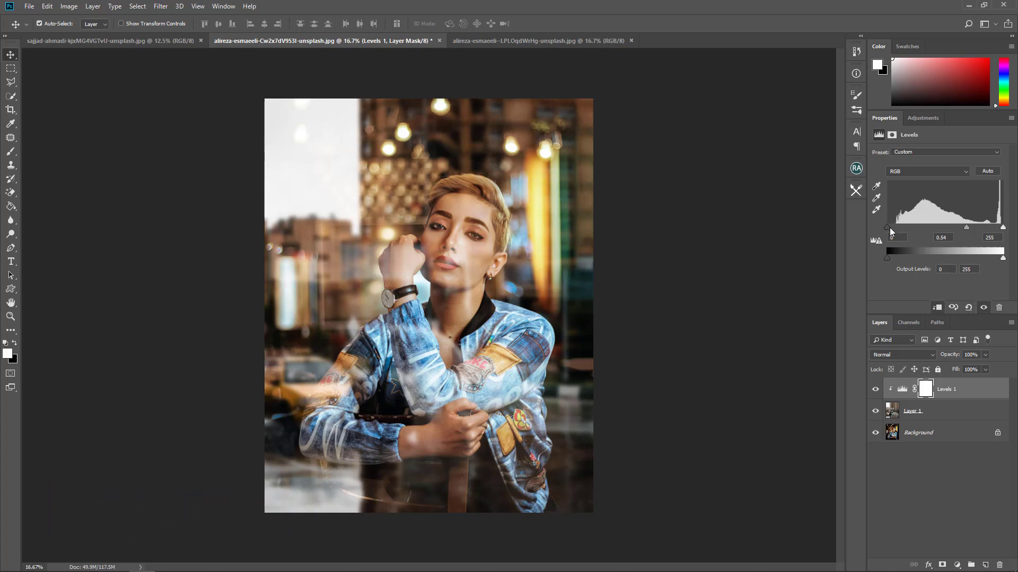
{"action": "mouse_move", "coordinate": [888, 227]}
{"action": "left_mouse_down"}
{"action": "mouse_move", "coordinate": [902, 228]}
{"action": "mouse_move", "coordinate": [883, 236]}
{"action": "left_mouse_up"}
{"action": "mouse_move", "coordinate": [1002, 228]}
{"action": "left_mouse_down"}
{"action": "mouse_move", "coordinate": [972, 225]}
{"action": "mouse_move", "coordinate": [1010, 232]}
{"action": "left_mouse_up"}
{"action": "mouse_move", "coordinate": [1003, 259]}
{"action": "left_mouse_down"}
{"action": "mouse_move", "coordinate": [973, 261]}
{"action": "mouse_move", "coordinate": [998, 258]}
{"action": "left_mouse_up"}
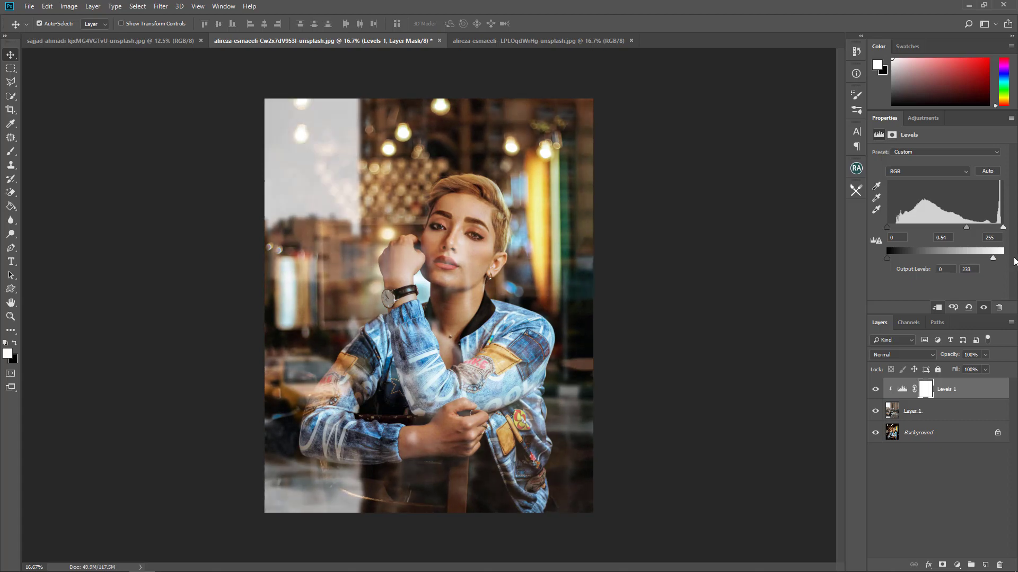
{"action": "mouse_move", "coordinate": [998, 258]}
{"action": "left_mouse_down"}
{"action": "mouse_move", "coordinate": [965, 256]}
{"action": "mouse_move", "coordinate": [985, 253]}
{"action": "left_mouse_up"}
{"action": "mouse_move", "coordinate": [889, 259]}
{"action": "left_mouse_down"}
{"action": "mouse_move", "coordinate": [917, 262]}
{"action": "mouse_move", "coordinate": [888, 263]}
{"action": "left_mouse_up"}
{"action": "mouse_move", "coordinate": [886, 258]}
{"action": "left_mouse_down"}
{"action": "mouse_move", "coordinate": [907, 261]}
{"action": "mouse_move", "coordinate": [875, 266]}
{"action": "left_mouse_up"}
{"action": "mouse_move", "coordinate": [980, 261]}
{"action": "left_mouse_down"}
{"action": "mouse_move", "coordinate": [970, 258]}
{"action": "mouse_move", "coordinate": [979, 259]}
{"action": "mouse_move", "coordinate": [969, 229]}
{"action": "left_mouse_up"}
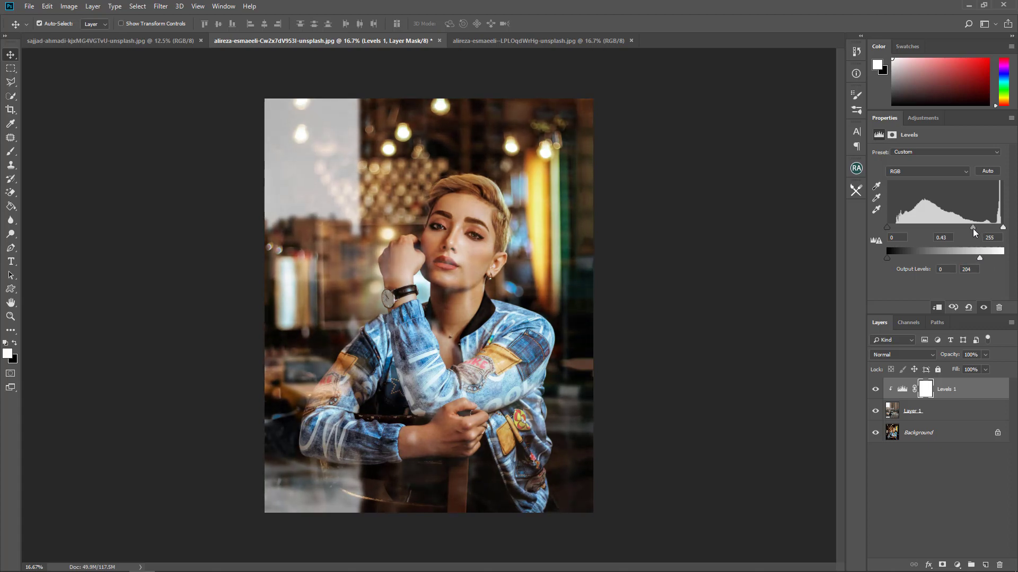
{"action": "left_click", "coordinate": [875, 391]}
{"action": "left_click", "coordinate": [877, 433]}
{"action": "left_click", "coordinate": [877, 433]}
{"action": "left_click", "coordinate": [876, 411]}
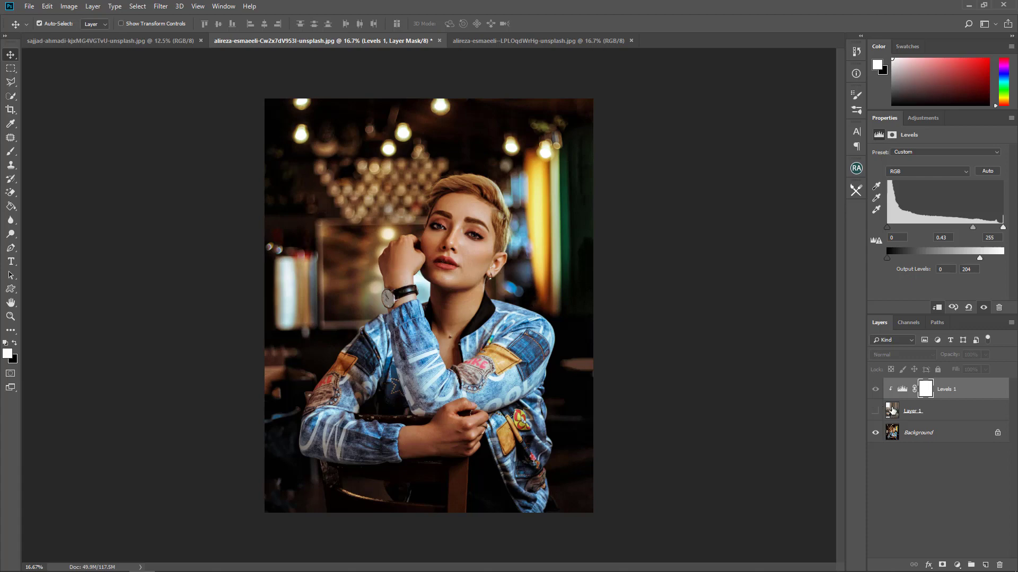
{"action": "left_click", "coordinate": [875, 412]}
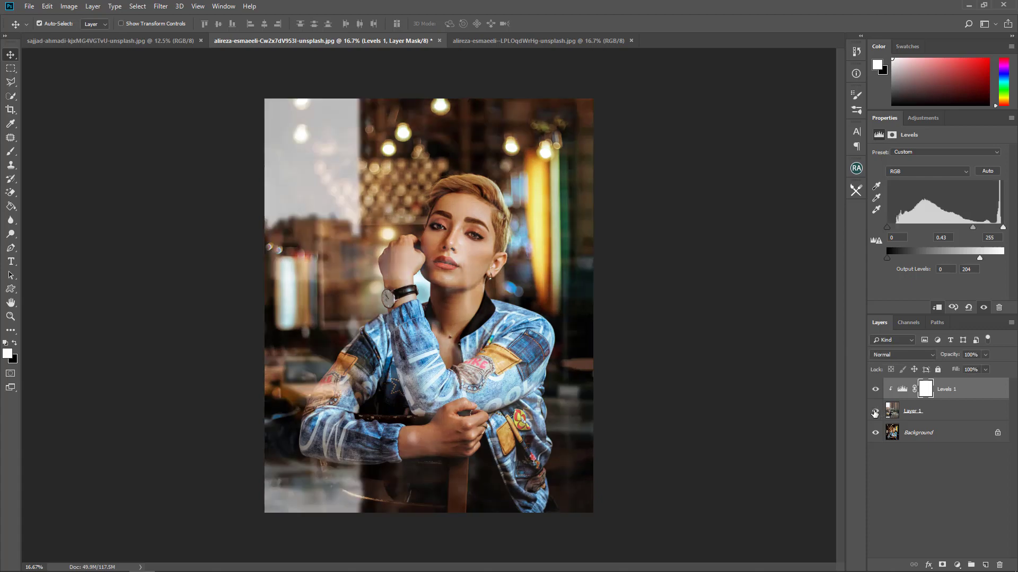
{"action": "left_click", "coordinate": [940, 412]}
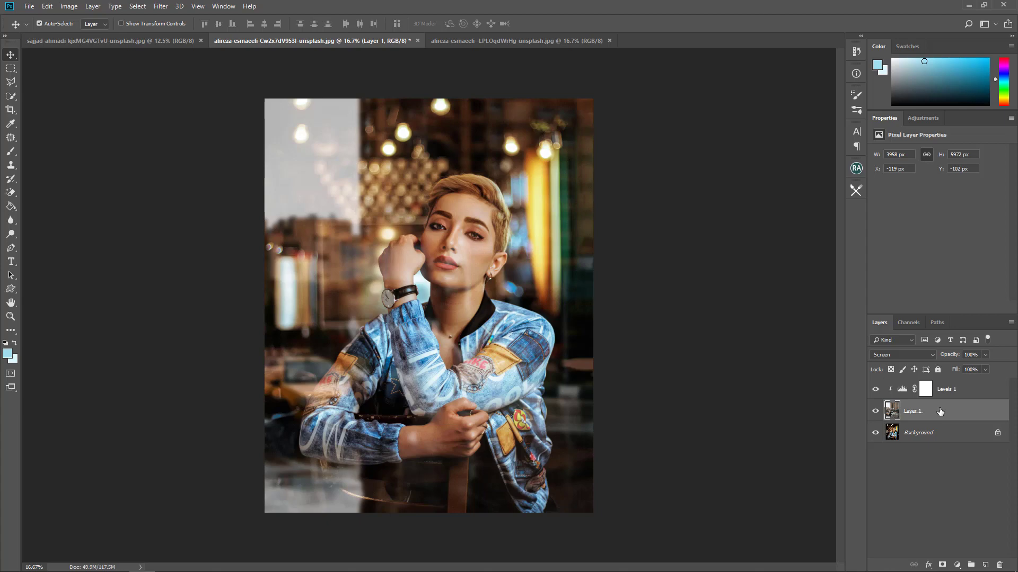
- Apply a Color Balance pushing the street layer's midtones +55 toward blue
{"action": "key", "text": "ctrl"}
{"action": "key", "text": "ctrl+b"}
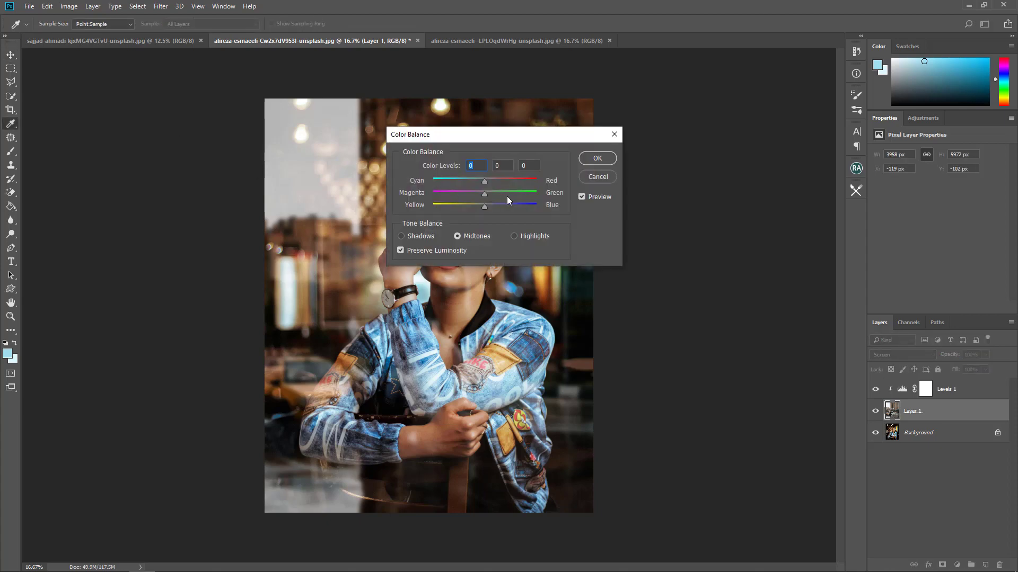
{"action": "left_click_drag", "start_coordinate": [481, 208], "coordinate": [533, 208]}
{"action": "left_click", "coordinate": [591, 158]}
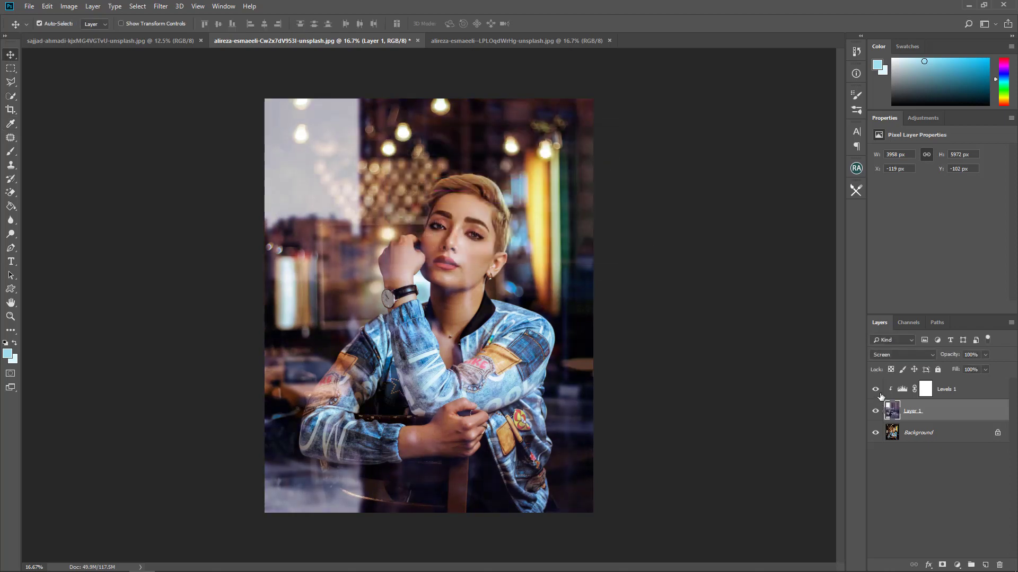
- Toggle the street layer's visibility, desaturate it, then undo the desaturation
{"action": "left_click", "coordinate": [876, 411]}
{"action": "key", "text": "ctrl+shift+u"}
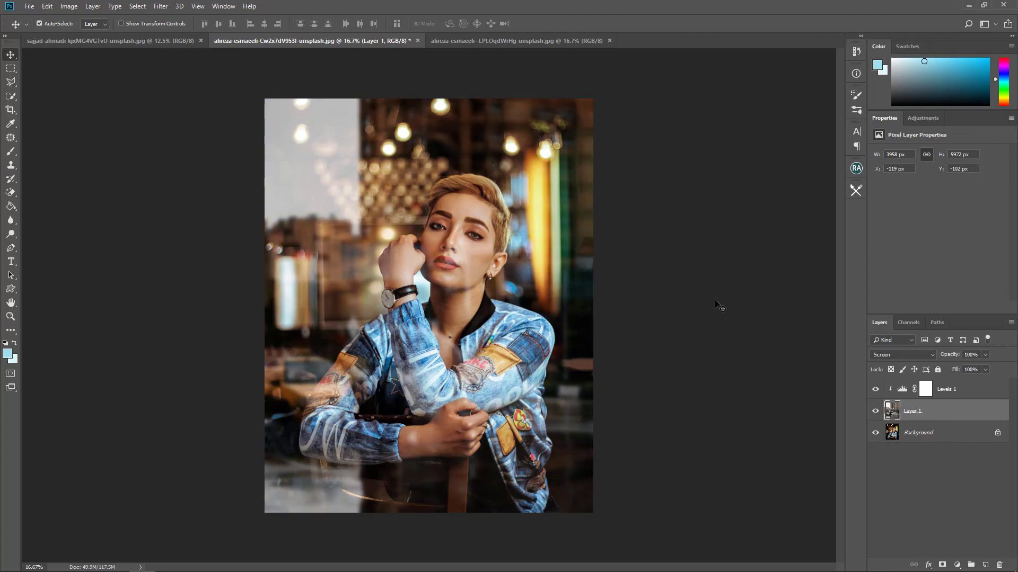
{"action": "key", "text": "ctrl+z"}
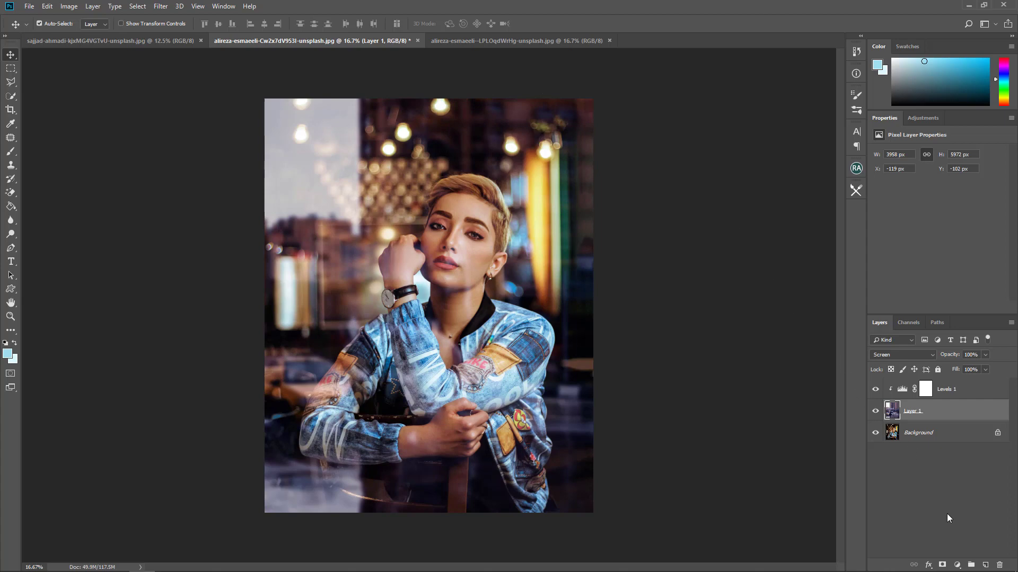
- Add a Color Balance adjustment with Yellow/Blue -60 and Cyan/Red +9, comparing before and after
{"action": "left_click", "coordinate": [957, 565]}
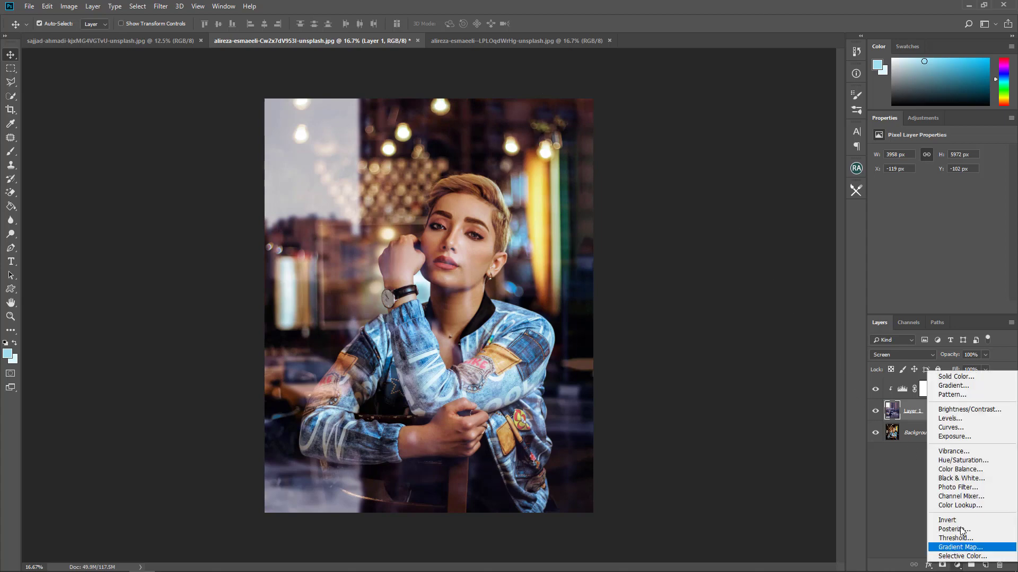
{"action": "left_click", "coordinate": [961, 469]}
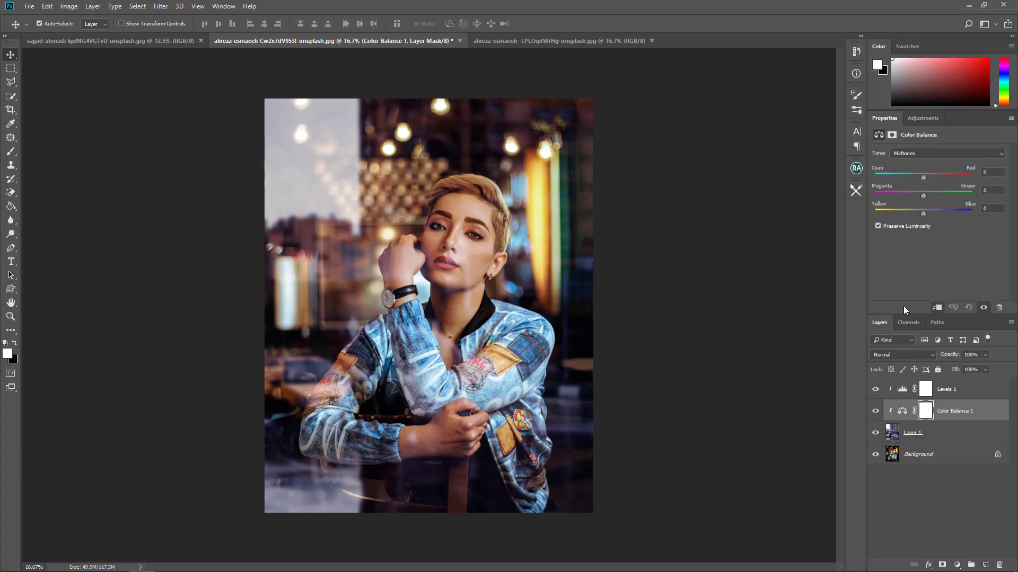
{"action": "left_click_drag", "start_coordinate": [905, 212], "coordinate": [900, 212]}
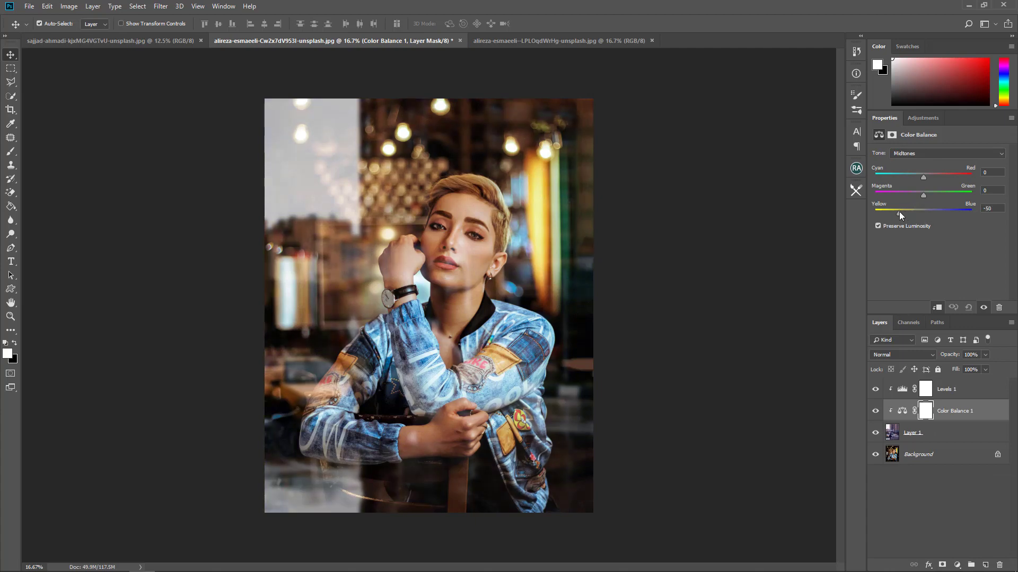
{"action": "left_click_drag", "start_coordinate": [925, 176], "coordinate": [924, 177]}
{"action": "left_click_drag", "start_coordinate": [898, 212], "coordinate": [917, 212]}
{"action": "left_click_drag", "start_coordinate": [894, 215], "coordinate": [892, 218]}
{"action": "left_click", "coordinate": [875, 410]}
- Add a Color Lookup above Levels using Fuji ETERNA 250D Kodak 2395 at 31% opacity
{"action": "left_click", "coordinate": [957, 390]}
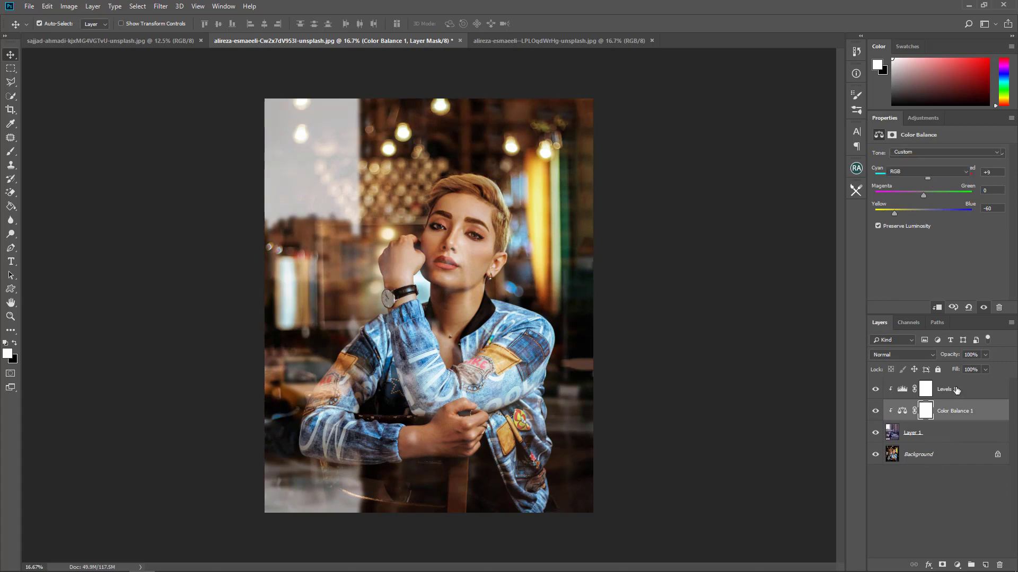
{"action": "left_click", "coordinate": [956, 564]}
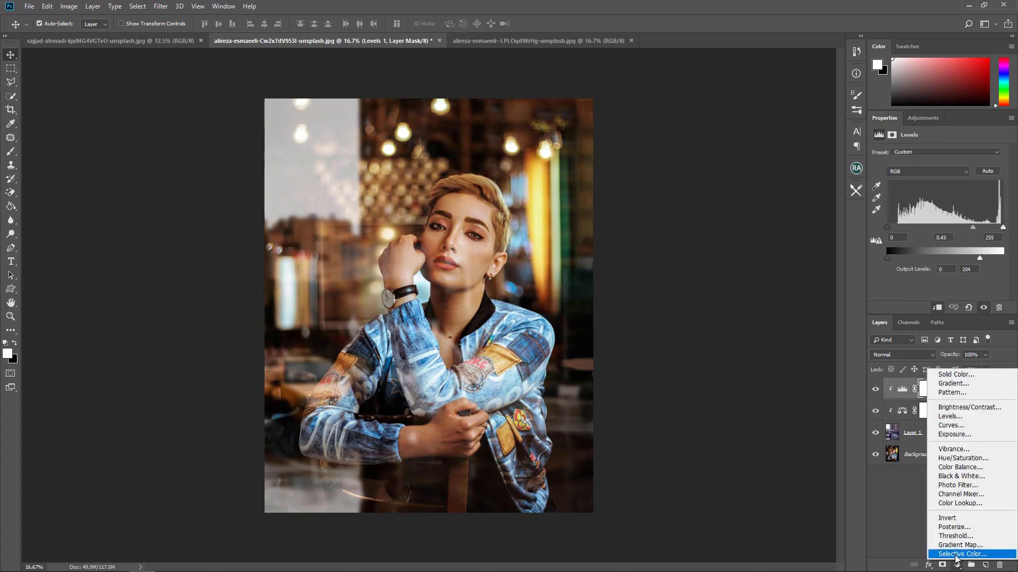
{"action": "left_click", "coordinate": [960, 504]}
{"action": "left_click", "coordinate": [941, 152]}
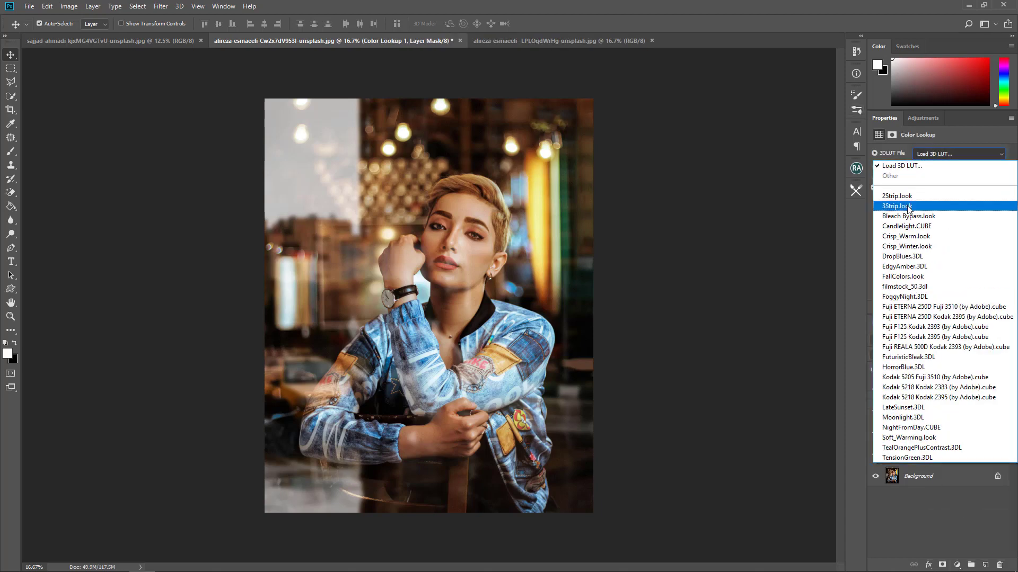
{"action": "left_click", "coordinate": [908, 204]}
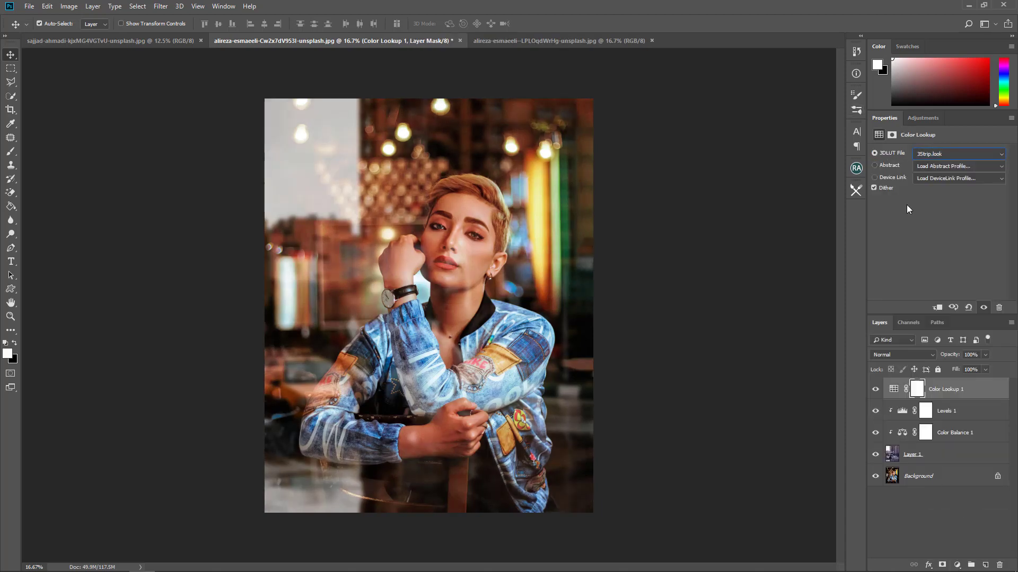
{"action": "key", "text": "Down"}
{"action": "key", "text": "Down"}
{"action": "key", "text": "Down"}
{"action": "key", "text": "Down"}
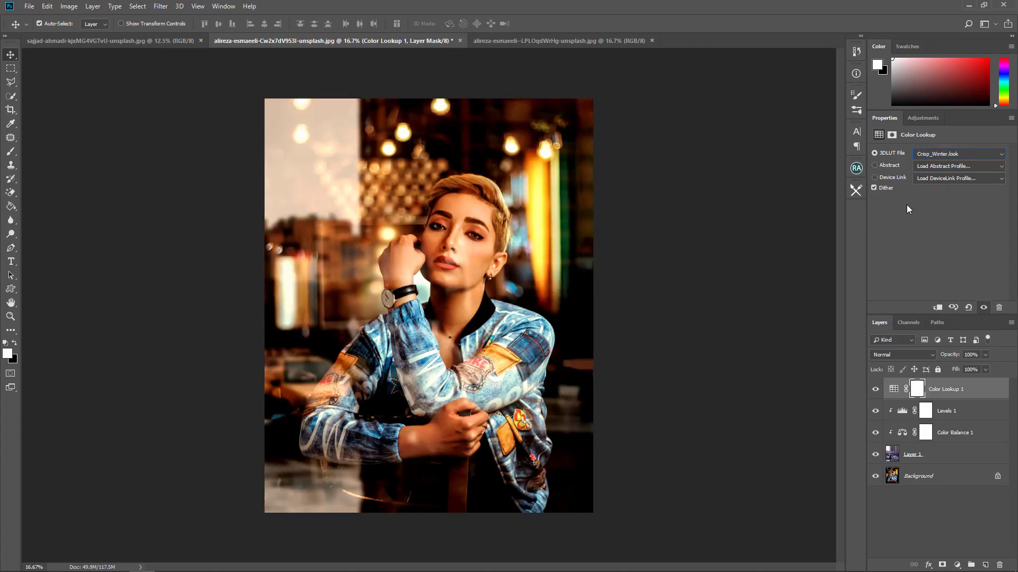
{"action": "key", "text": "Down"}
{"action": "key", "text": "Down"}
{"action": "key", "text": "Down"}
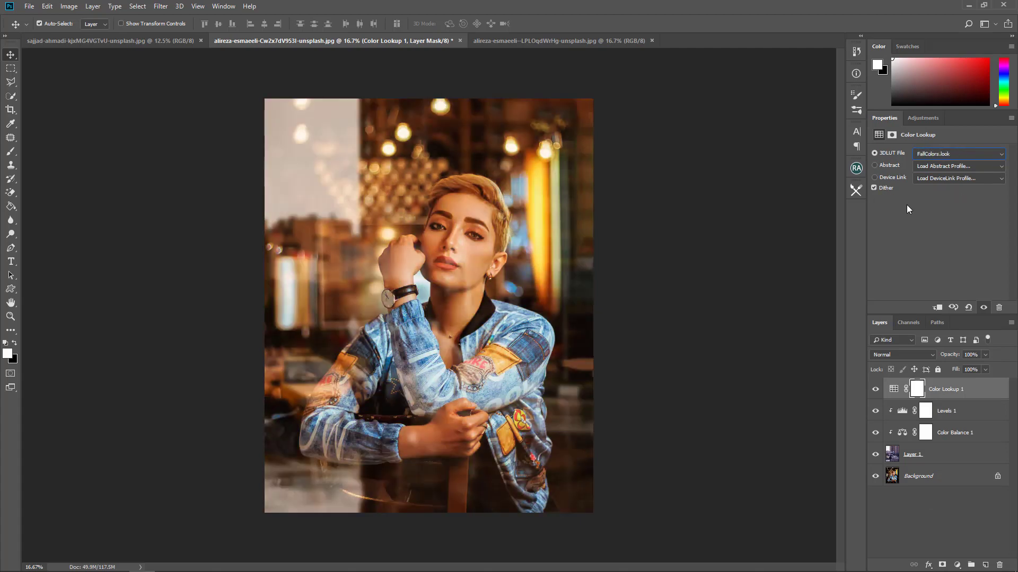
{"action": "key", "text": "Down"}
{"action": "key", "text": "Down"}
{"action": "key", "text": "Down"}
{"action": "key", "text": "Down"}
{"action": "key", "text": "Down"}
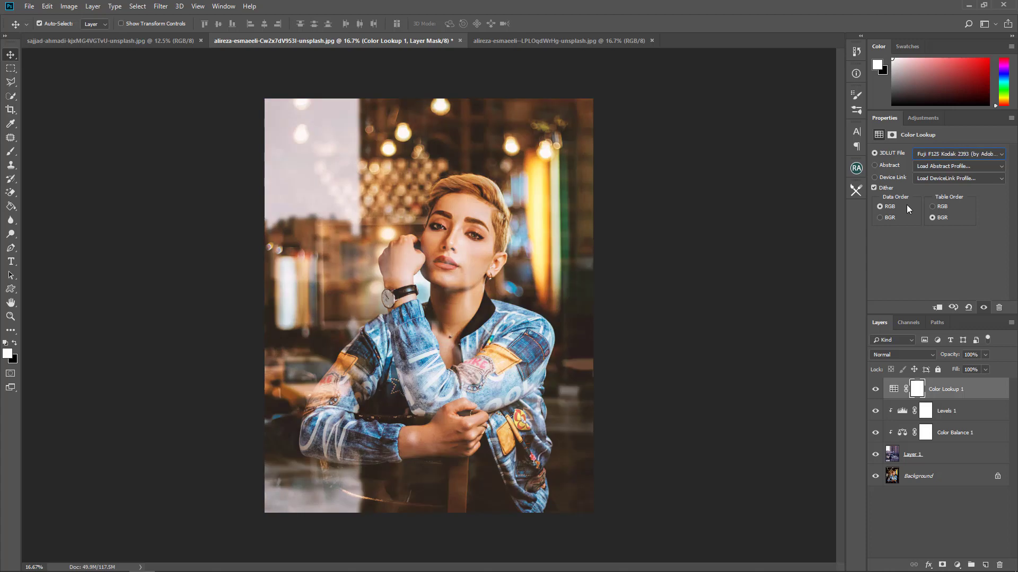
{"action": "key", "text": "Up"}
{"action": "left_click_drag", "start_coordinate": [953, 356], "coordinate": [916, 358]}
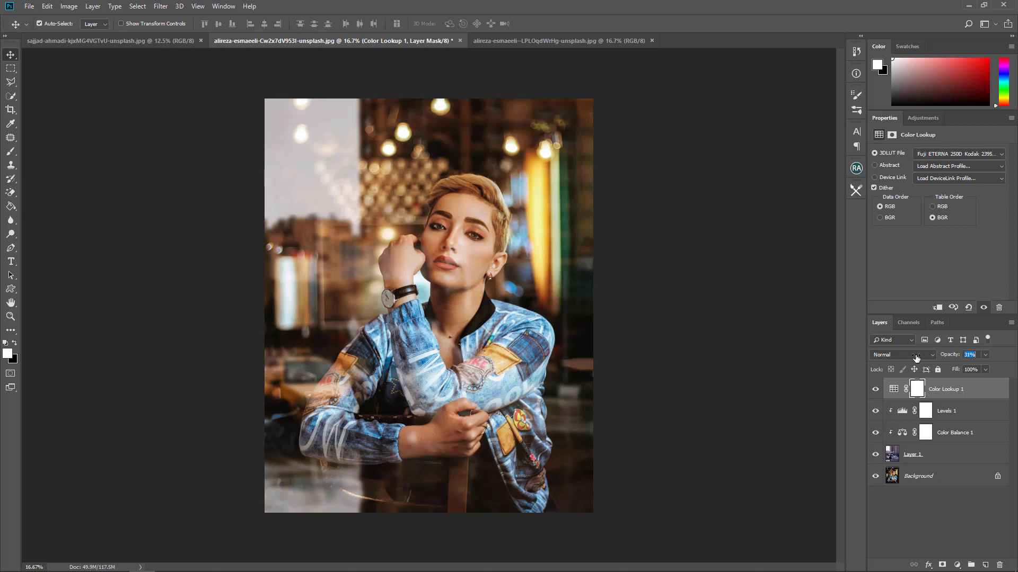
{"action": "left_click", "coordinate": [875, 476], "text": "alt"}
{"action": "left_click", "coordinate": [876, 476], "text": "alt"}
{"action": "left_click", "coordinate": [904, 354]}
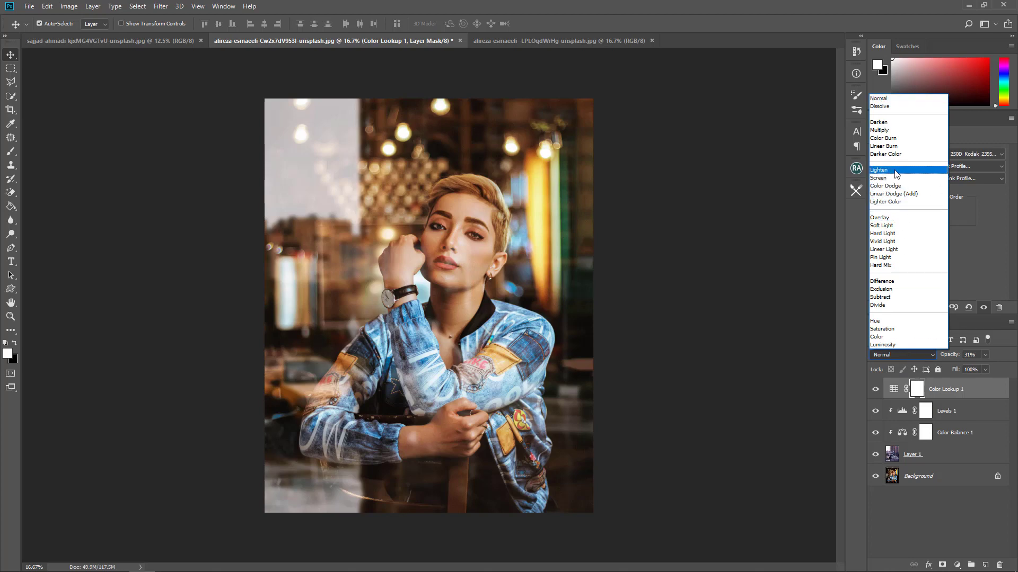
{"action": "left_click", "coordinate": [895, 170]}
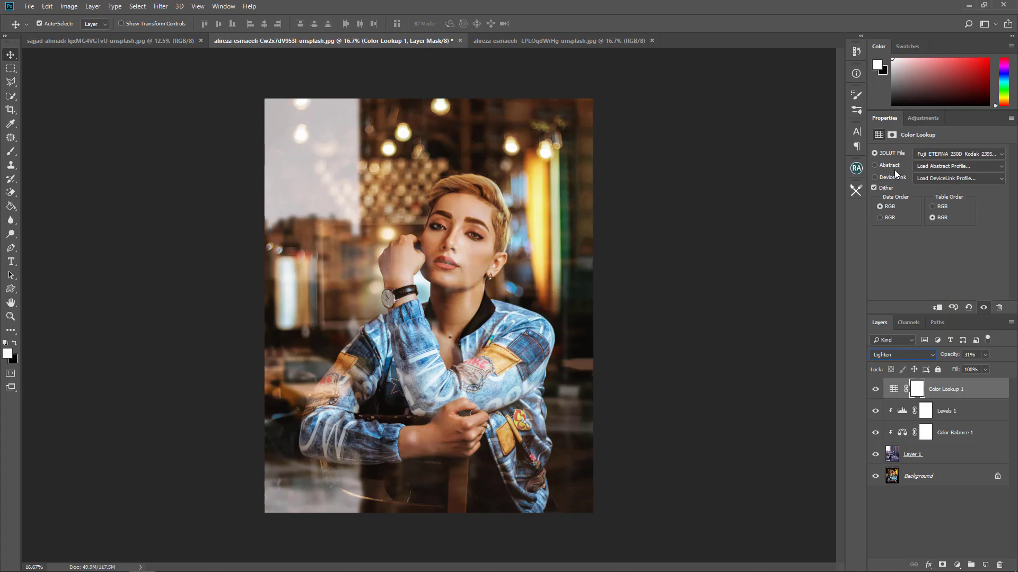
{"action": "left_click", "coordinate": [903, 354]}
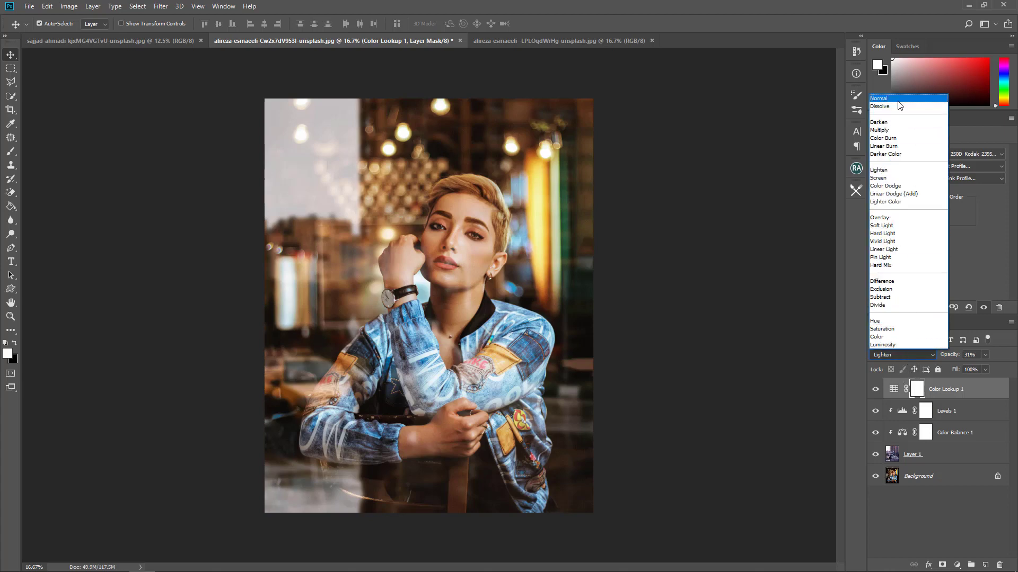
{"action": "left_click", "coordinate": [900, 105]}
{"action": "left_click", "coordinate": [951, 456]}
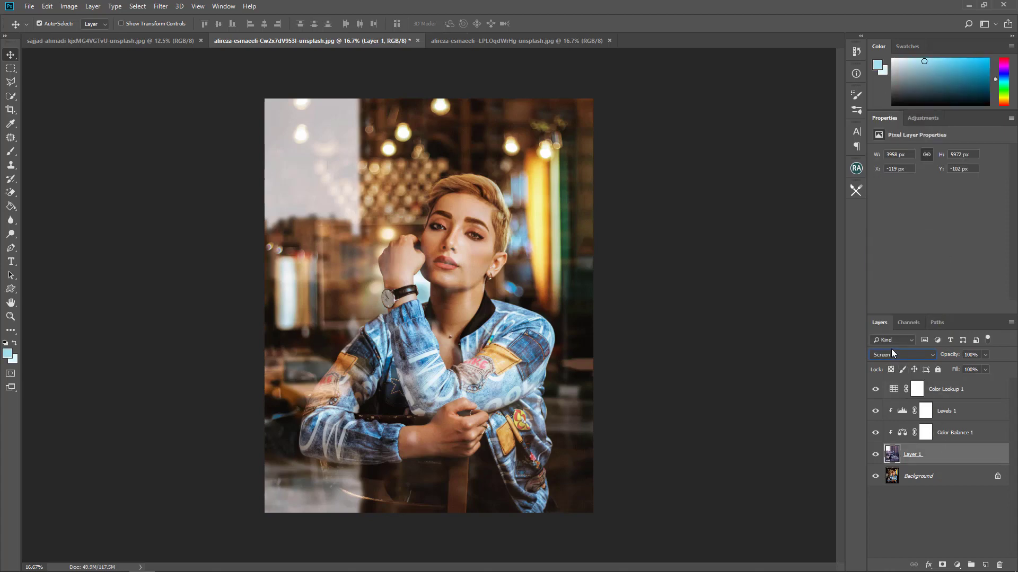
{"action": "scroll", "coordinate": [892, 350], "scroll_direction": "up", "scroll_amount": 1}
{"action": "scroll", "coordinate": [892, 352], "scroll_direction": "down", "scroll_amount": 1}
{"action": "left_click", "coordinate": [876, 412]}
- Add Brightness/Contrast above Color Balance with Contrast 50 and Brightness 0, then re-enable Levels
{"action": "left_click", "coordinate": [876, 412]}
{"action": "left_click", "coordinate": [986, 434]}
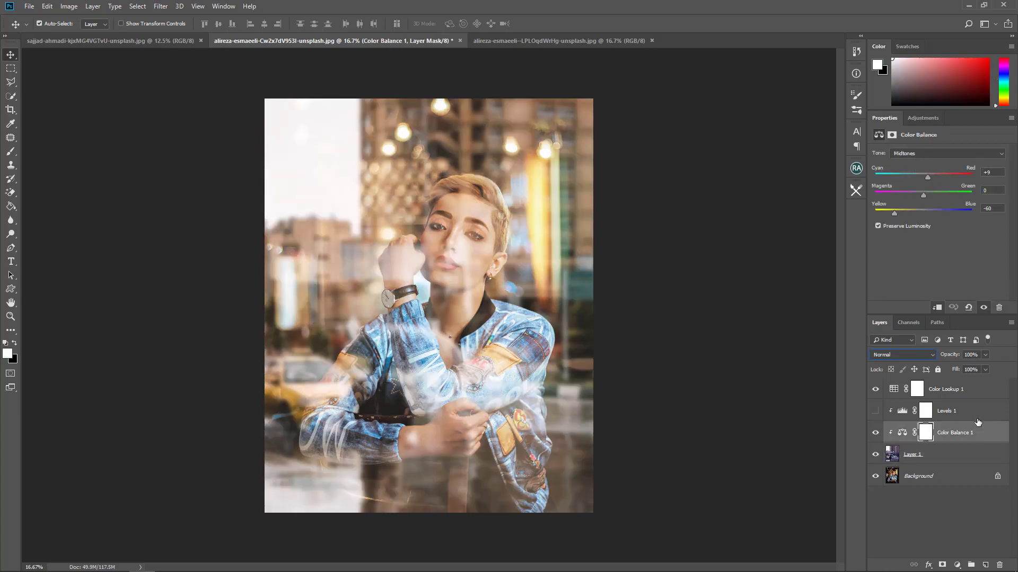
{"action": "left_click", "coordinate": [962, 564]}
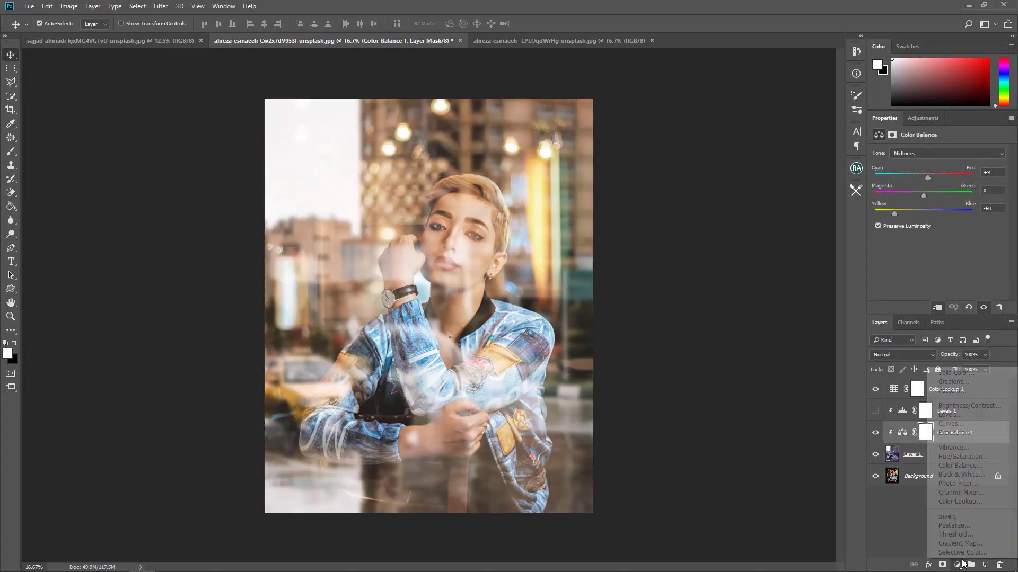
{"action": "left_click", "coordinate": [965, 406]}
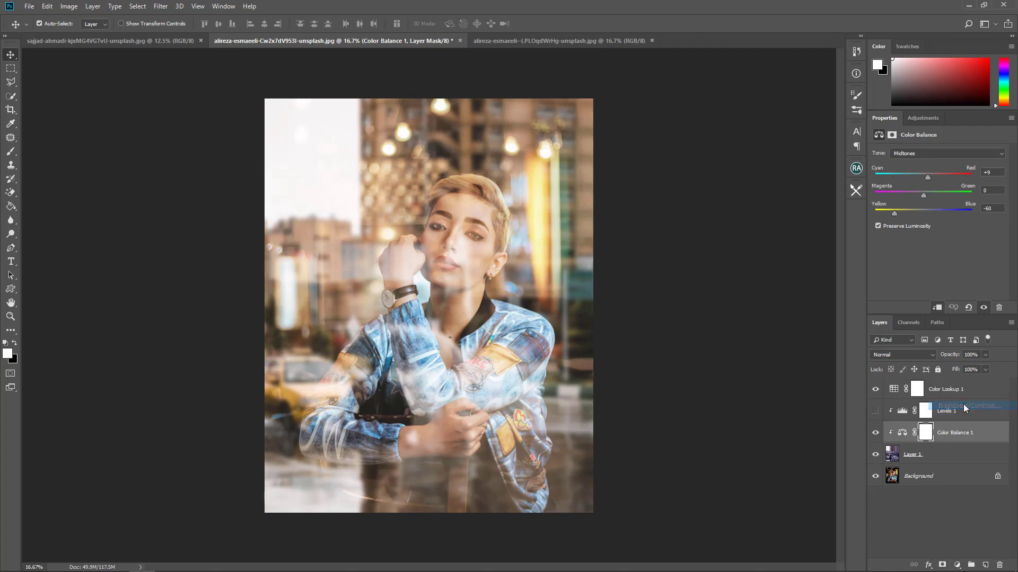
{"action": "mouse_move", "coordinate": [938, 200]}
{"action": "left_mouse_down"}
{"action": "mouse_move", "coordinate": [1015, 207]}
{"action": "mouse_move", "coordinate": [915, 184]}
{"action": "left_mouse_up"}
{"action": "left_click", "coordinate": [969, 200]}
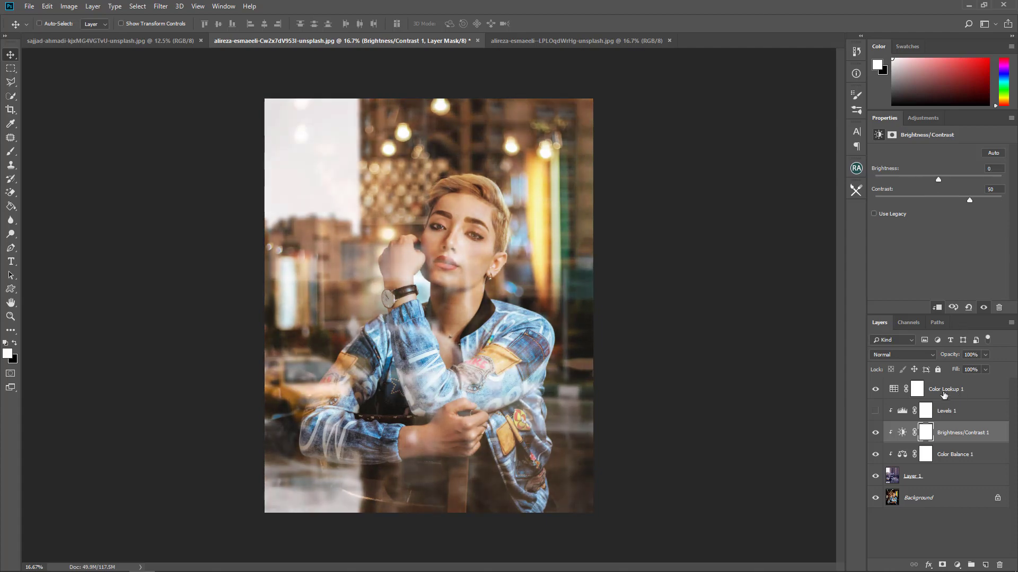
{"action": "key", "text": "ctrl+z"}
{"action": "left_click", "coordinate": [875, 411]}
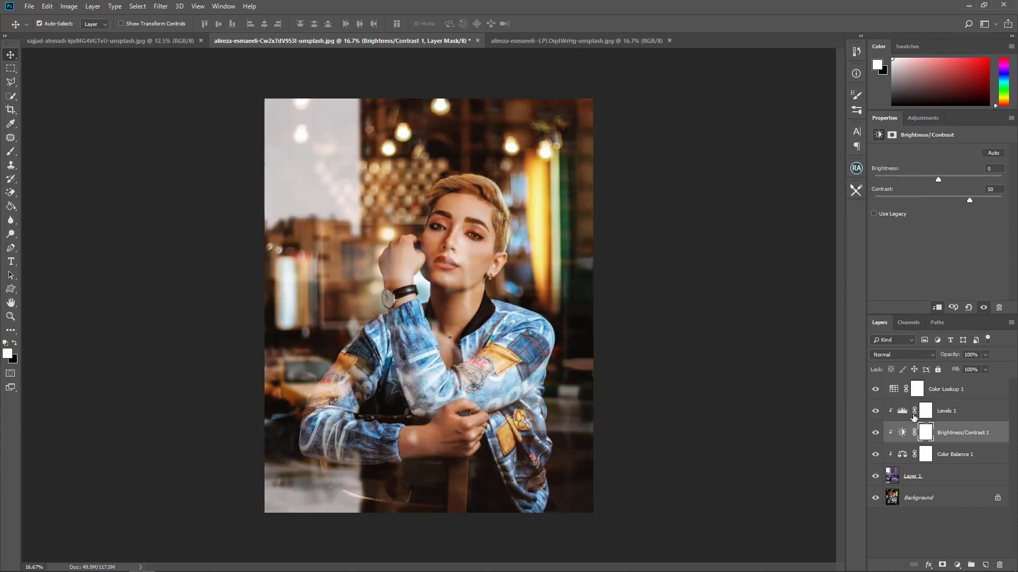
{"action": "left_click", "coordinate": [906, 412]}
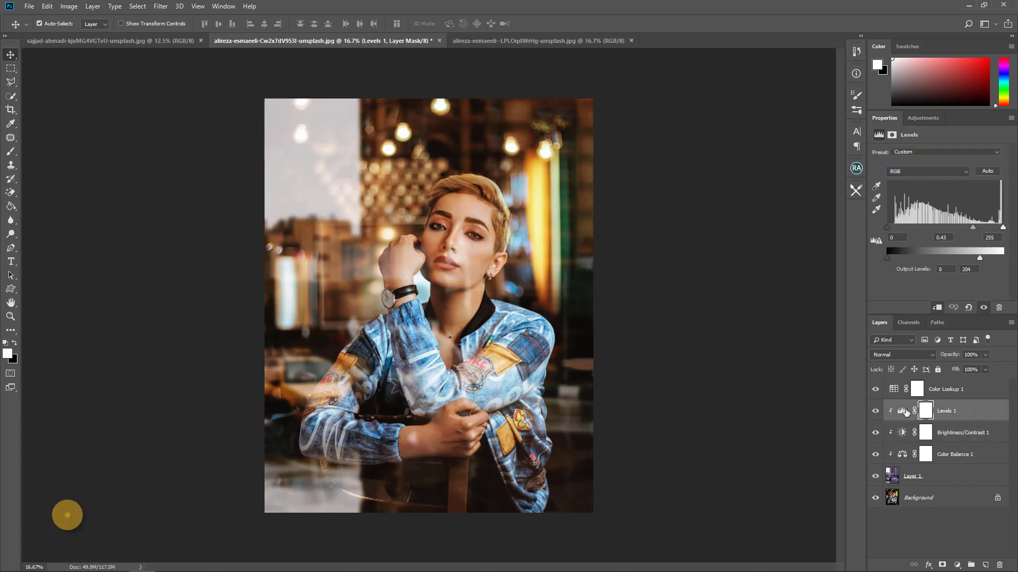